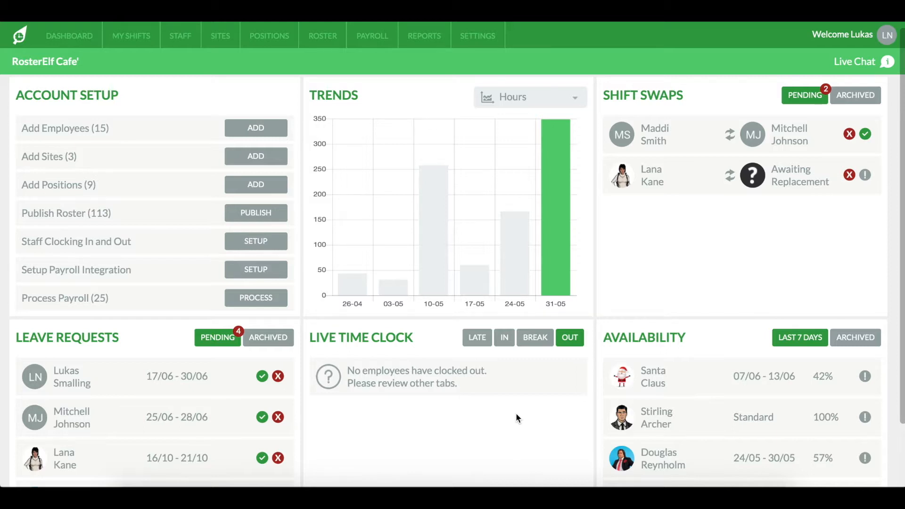
# Step: Open the June 08 - 14 2020 roster for the RosterElf Cafe' site
pyautogui.click(320, 40)
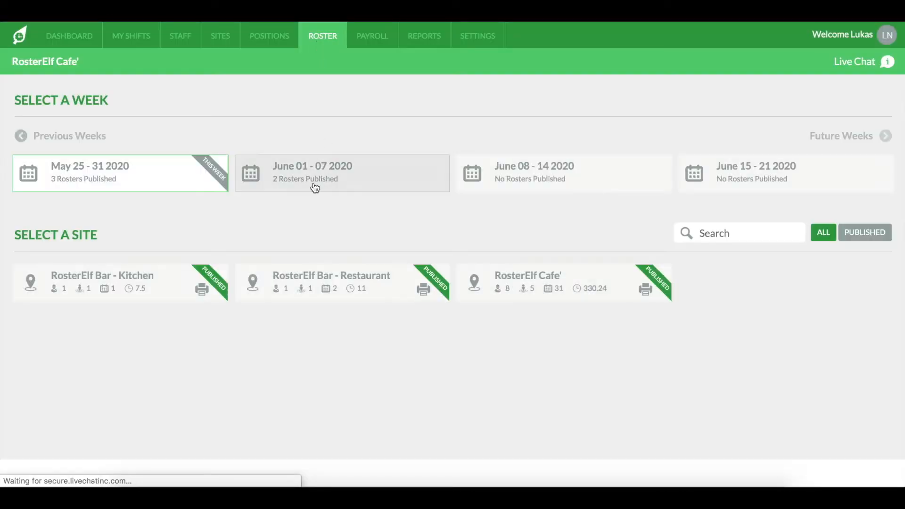
pyautogui.click(572, 179)
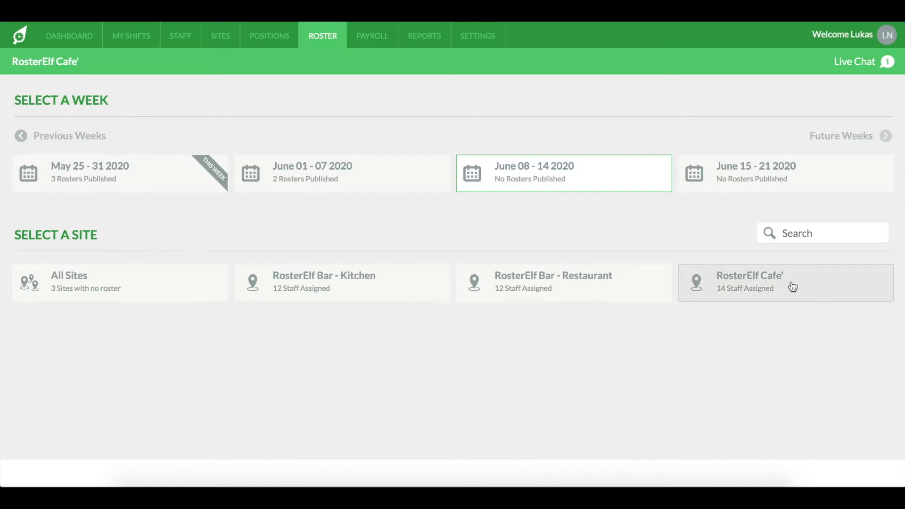
pyautogui.click(811, 288)
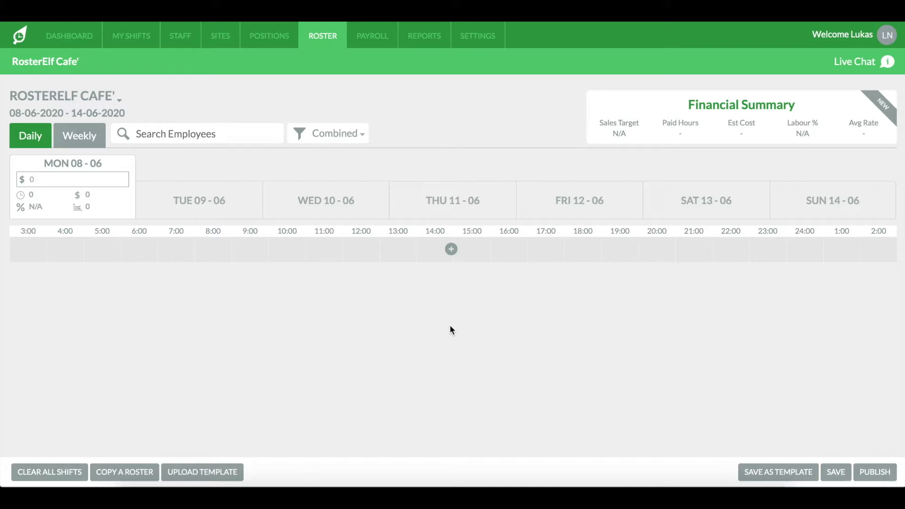
# Step: Set up a Monday 08-06 shift from 09:00 to 17:00 for the Assistant Manager position and proceed to employee selection
pyautogui.click(451, 250)
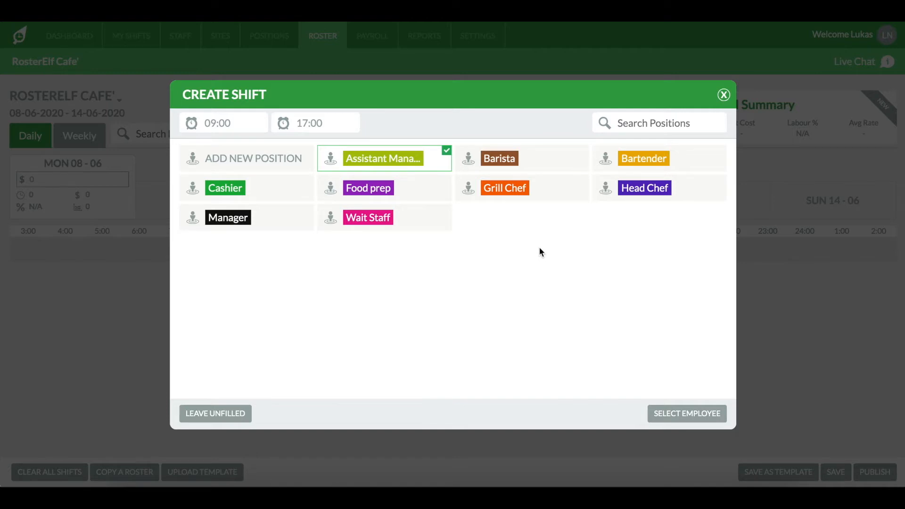
pyautogui.click(536, 160)
pyautogui.click(438, 164)
pyautogui.click(694, 417)
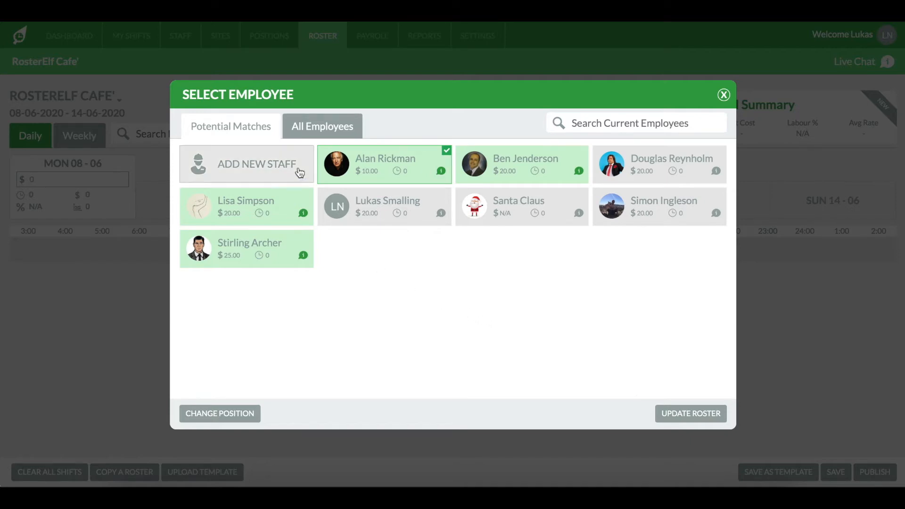
# Step: Compare all employees with the potential matches, and assign the second available match to the Assistant Manager shift
pyautogui.click(277, 125)
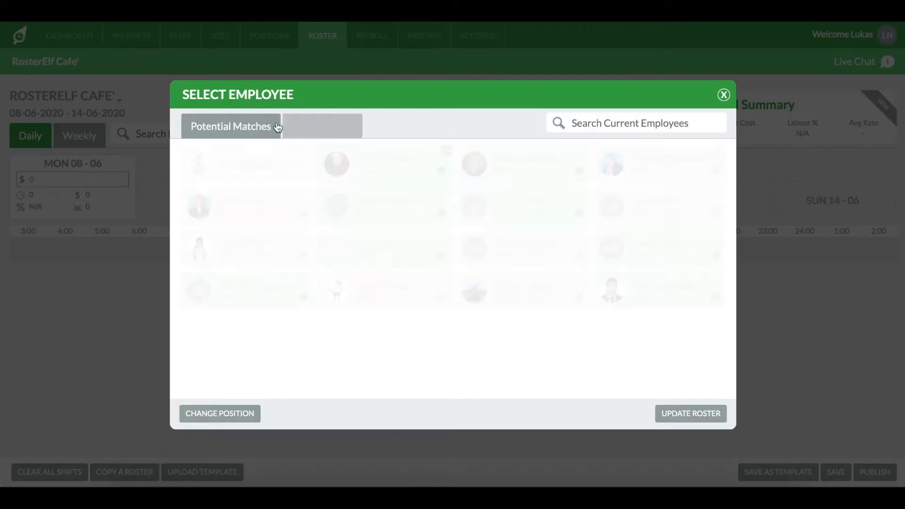
pyautogui.click(241, 129)
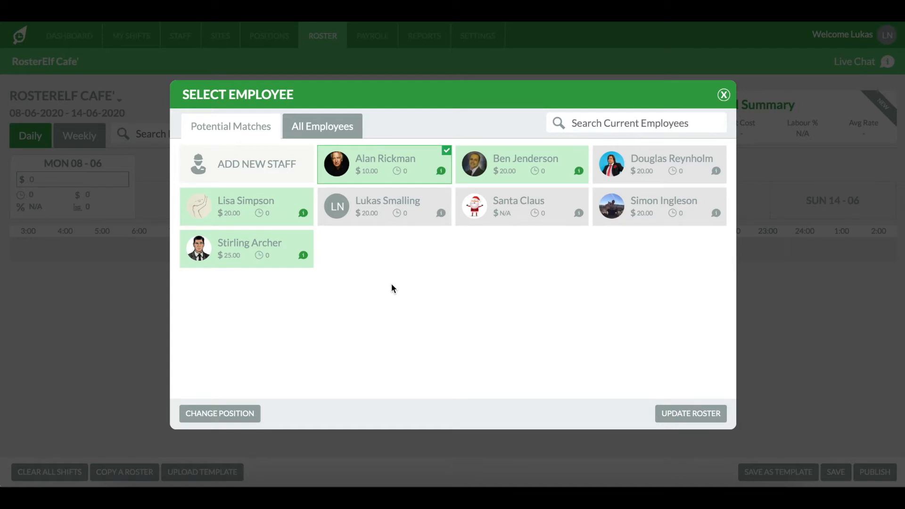
pyautogui.click(521, 170)
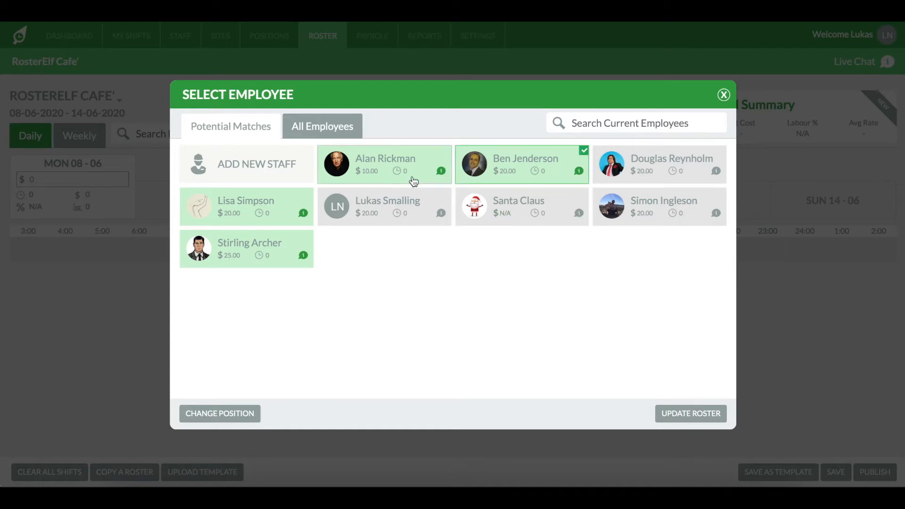
pyautogui.click(680, 415)
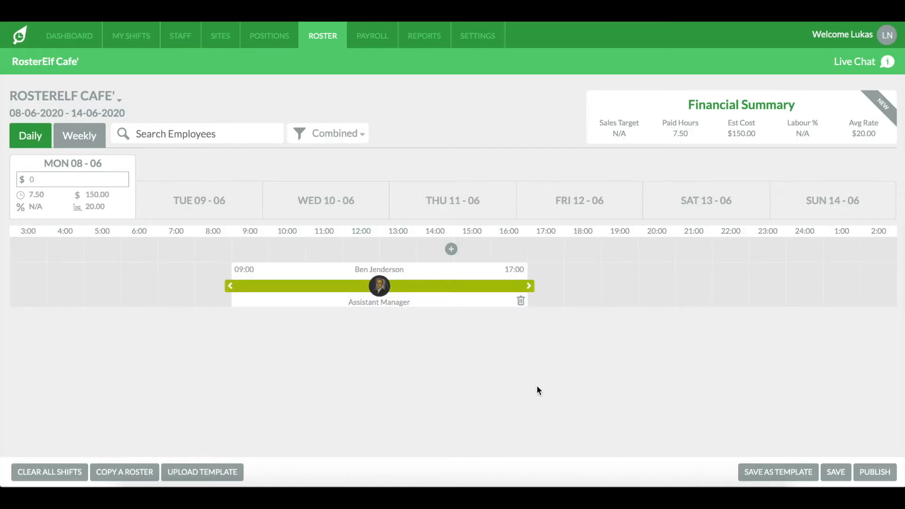
# Step: Adjust Monday's Assistant Manager shift to 10:00–17:25, and add Manager (09:30–17:30), Barista (10:00–16:00) and Cashier (10:00–17:00) shifts
pyautogui.moveTo(529, 286)
pyautogui.mouseDown()
pyautogui.moveTo(596, 285)
pyautogui.moveTo(544, 286)
pyautogui.mouseUp()
pyautogui.moveTo(230, 289); pyautogui.dragTo(274, 298)
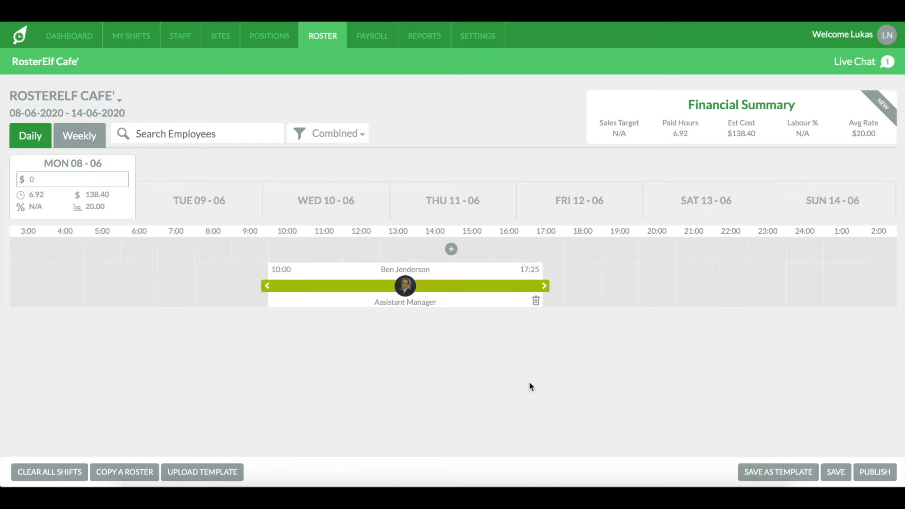
pyautogui.click(451, 250)
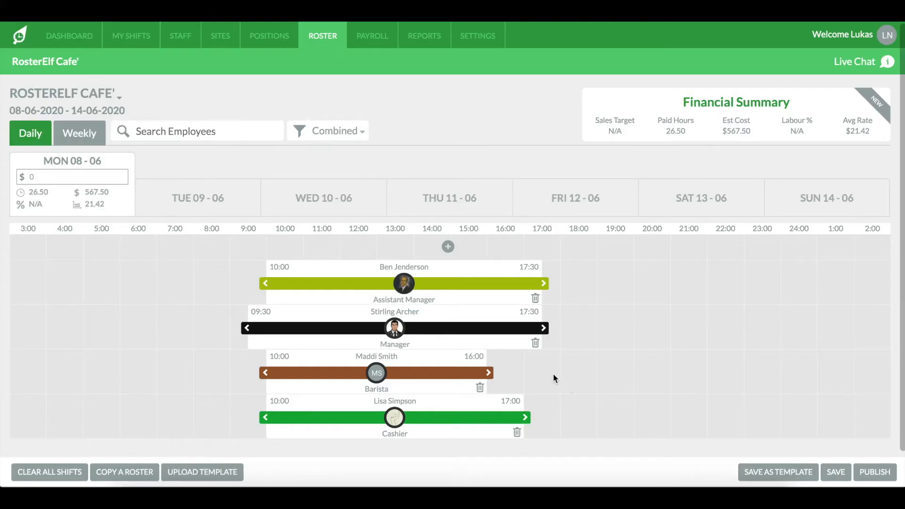
# Step: Duplicate Monday's shifts to Wednesday 10-06 and show the roster in the weekly view
pyautogui.moveTo(405, 284)
pyautogui.moveTo(125, 195)
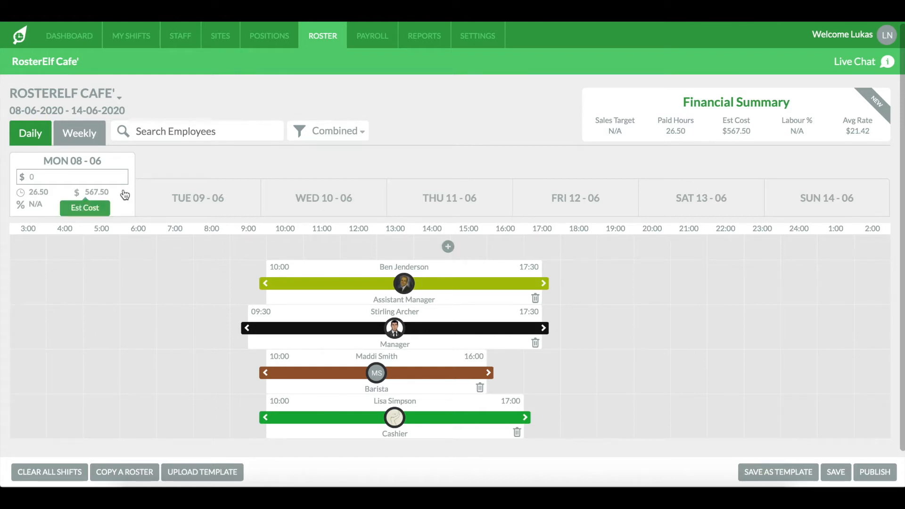
pyautogui.click(77, 164)
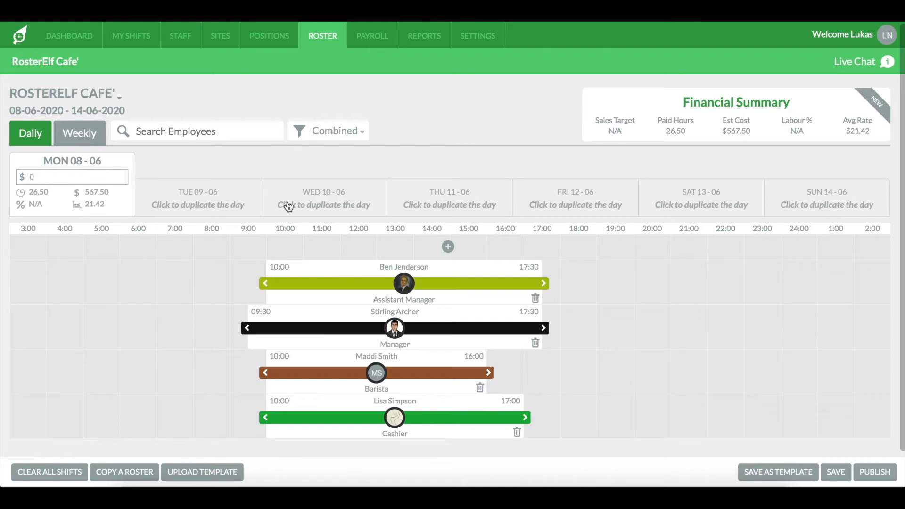
pyautogui.click(333, 209)
pyautogui.click(558, 265)
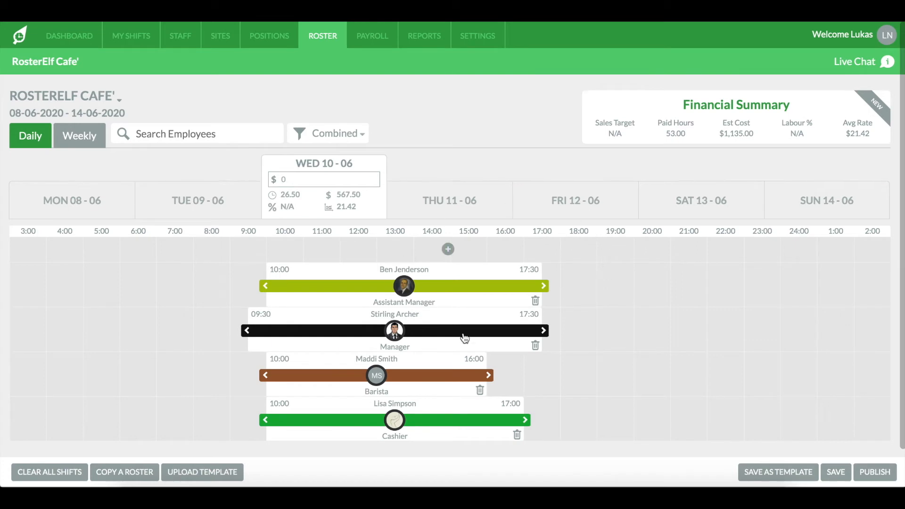
pyautogui.click(84, 139)
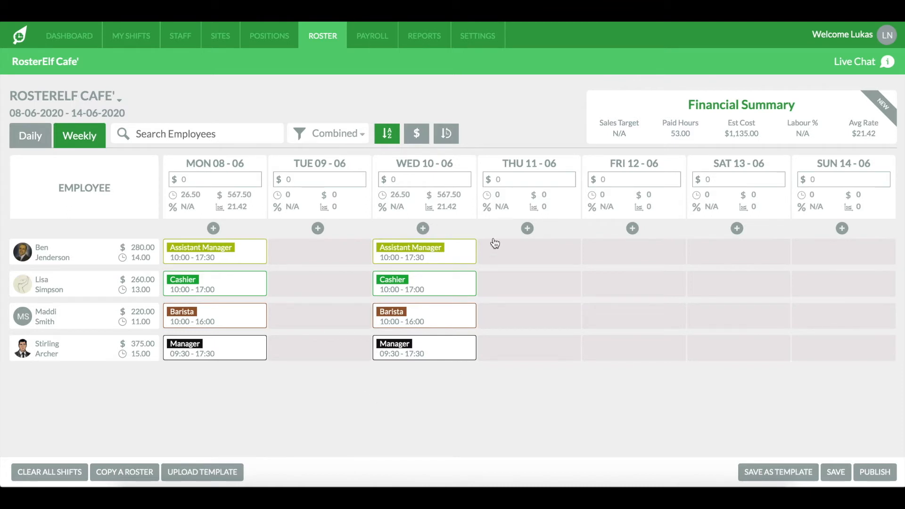
# Step: Set up a Thursday 11-06 shift from 09:30 to 17:30 for the Grill Chef position
pyautogui.click(528, 229)
pyautogui.click(337, 123)
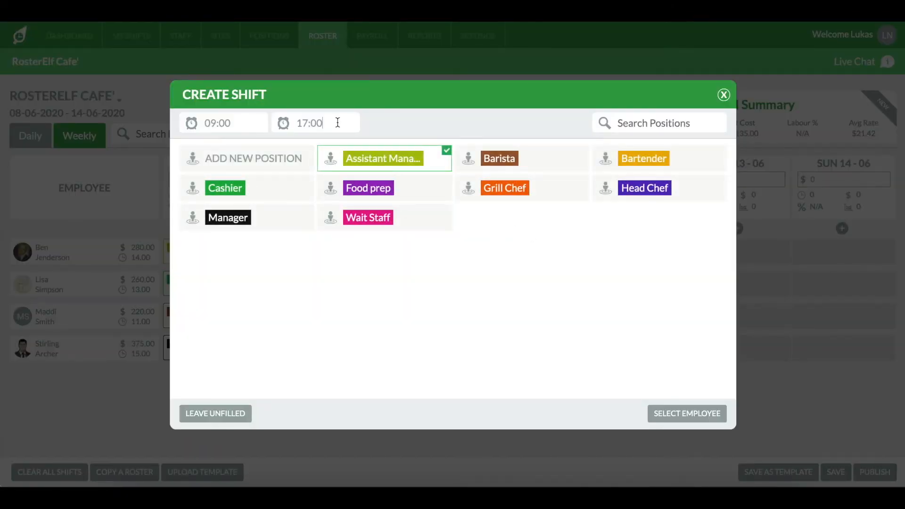
pyautogui.press('BackSpace')
pyautogui.press('BackSpace')
pyautogui.write('30')
pyautogui.press('BackSpace')
pyautogui.press('BackSpace')
pyautogui.write('30')
pyautogui.click(532, 197)
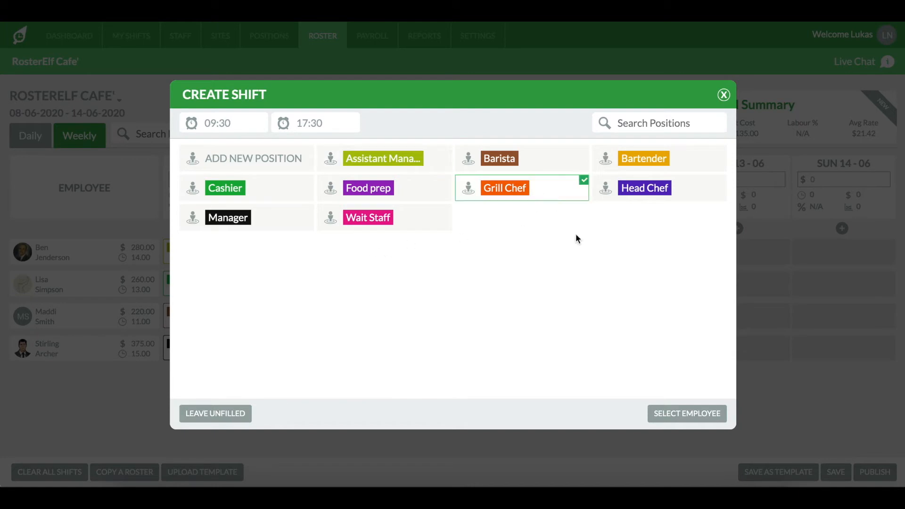
# Step: Assign the second available potential match to the Thursday Grill Chef shift and update the roster
pyautogui.click(687, 413)
pyautogui.click(532, 173)
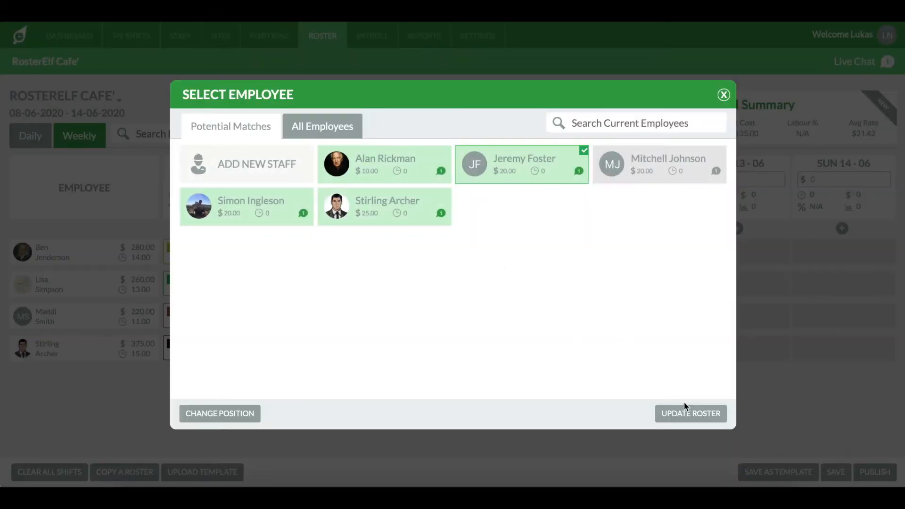
pyautogui.click(688, 415)
pyautogui.moveTo(532, 278)
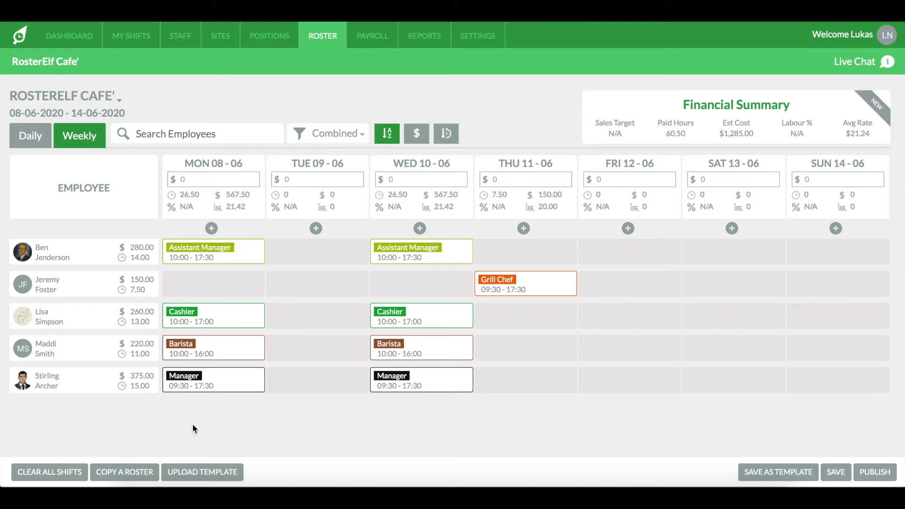
# Step: View the option for saving the roster as a template and the list of templates to upload, closing both without applying anything
pyautogui.click(778, 473)
pyautogui.click(598, 113)
pyautogui.click(202, 474)
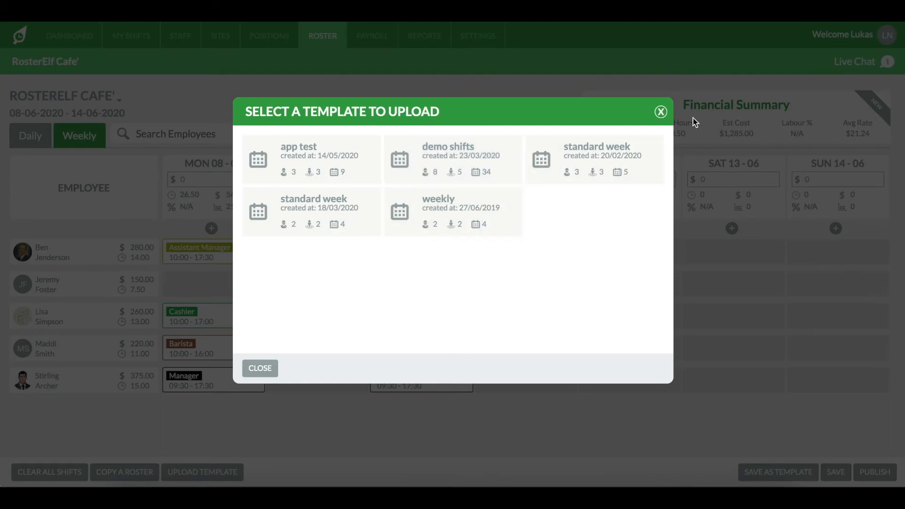
pyautogui.click(660, 112)
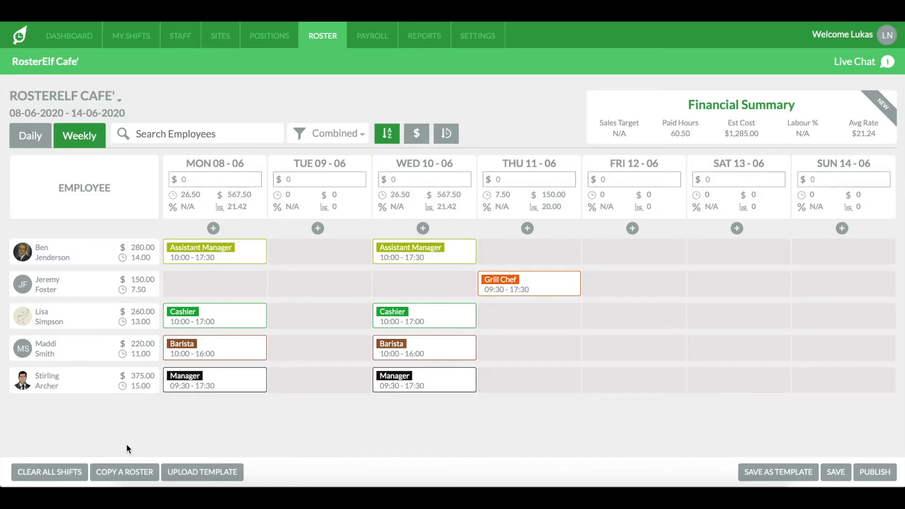
# Step: Copy the May 2020 roster dated 18/05 - 24/05 into the current week and look over its shifts
pyautogui.click(132, 473)
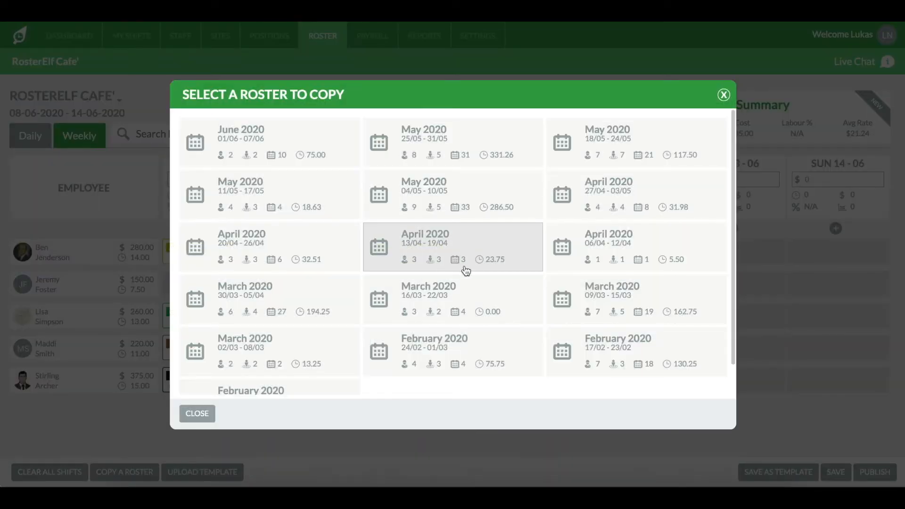
pyautogui.scroll(-2, 464, 273)
pyautogui.scroll(2, 463, 274)
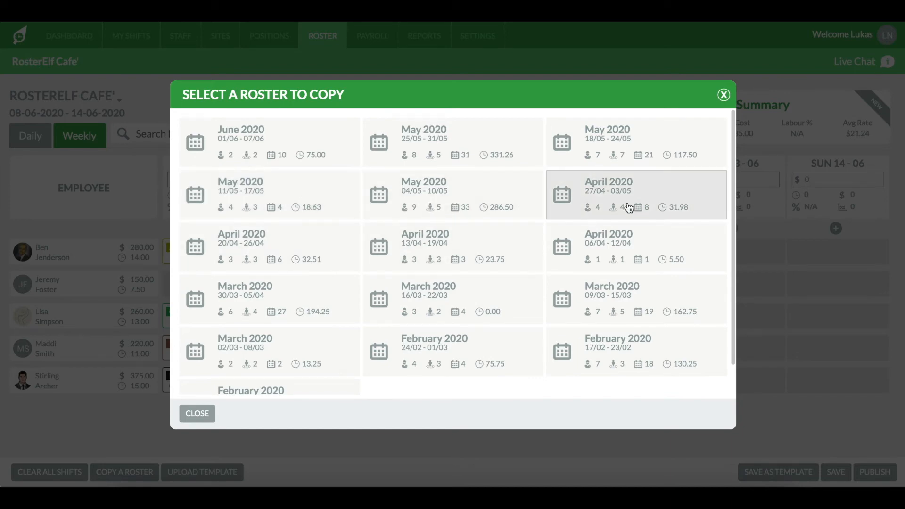
pyautogui.click(649, 155)
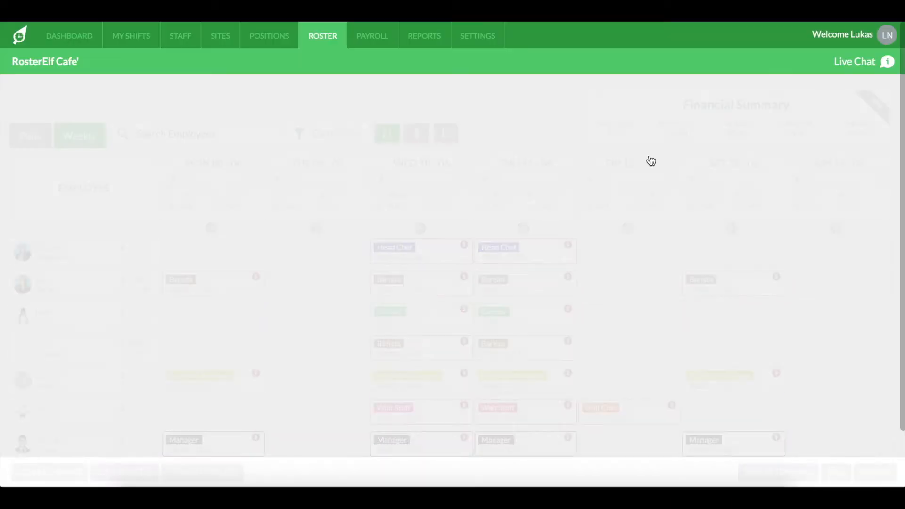
pyautogui.scroll(-1, 565, 283)
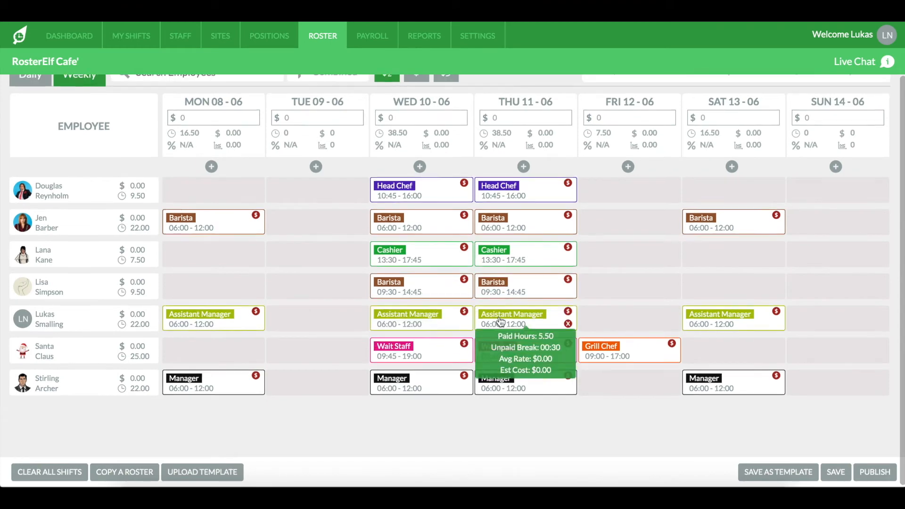
pyautogui.moveTo(532, 313)
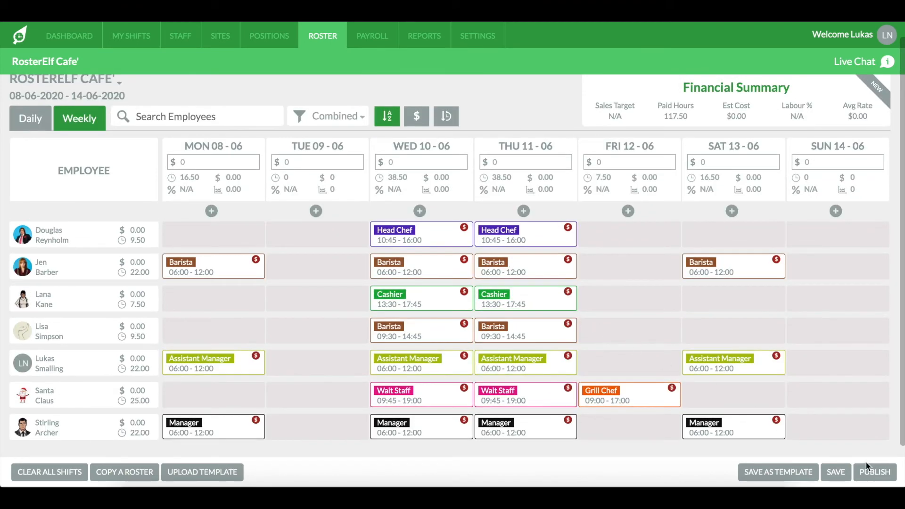
# Step: Start publishing the roster, review the shifts with staff availability conflicts, and choose to ignore them and proceed
pyautogui.click(874, 472)
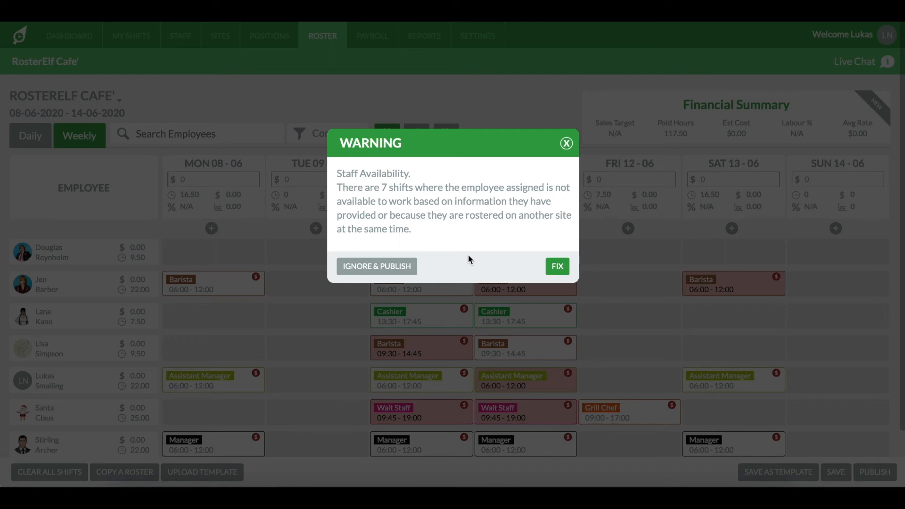
pyautogui.click(556, 266)
pyautogui.moveTo(736, 288)
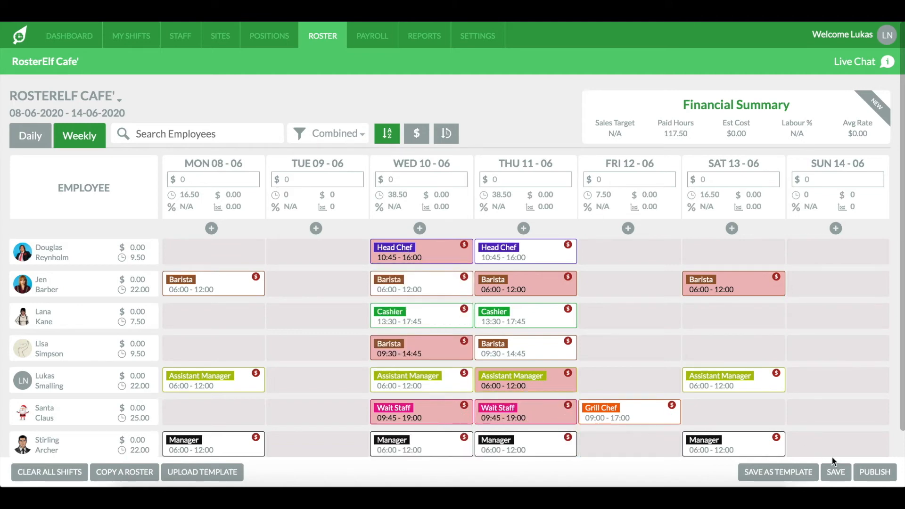
pyautogui.click(874, 472)
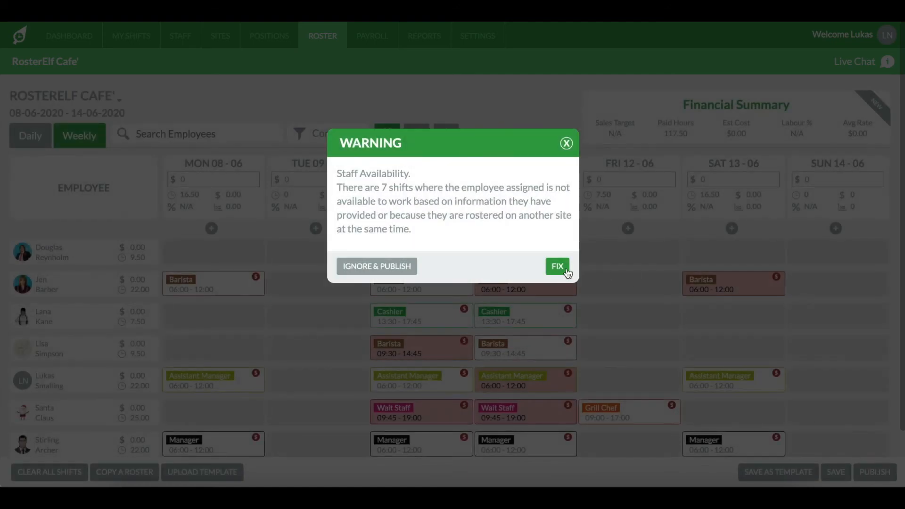
pyautogui.click(373, 267)
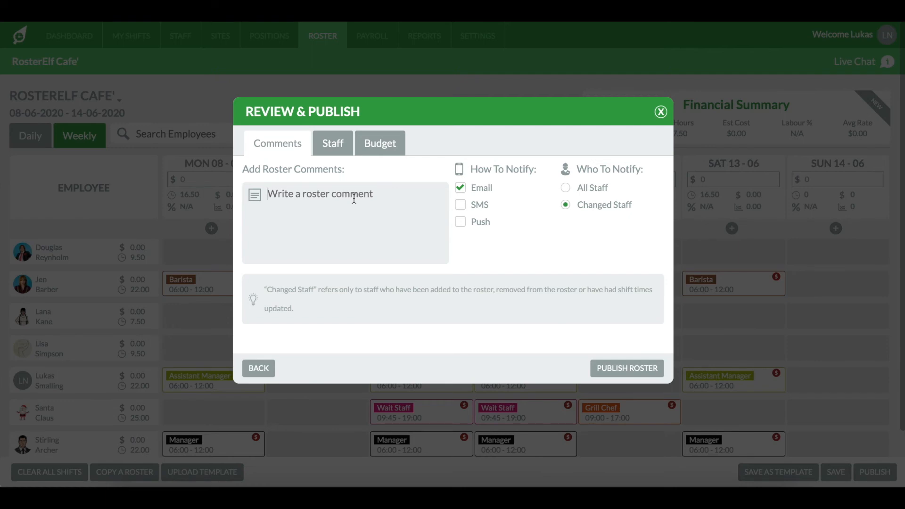
# Step: Set the notifications to SMS and Push without Email for All Staff, and publish the roster
pyautogui.click(461, 189)
pyautogui.click(461, 223)
pyautogui.click(567, 189)
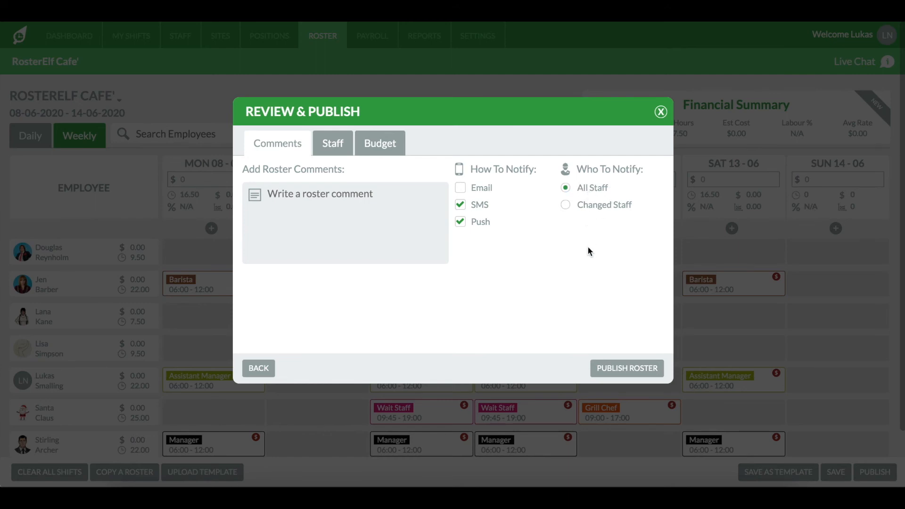
pyautogui.click(565, 206)
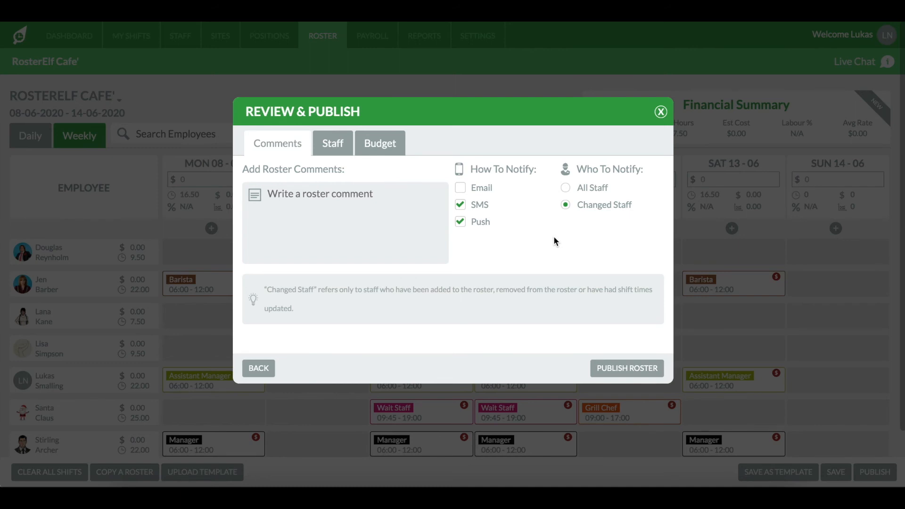
pyautogui.click(566, 188)
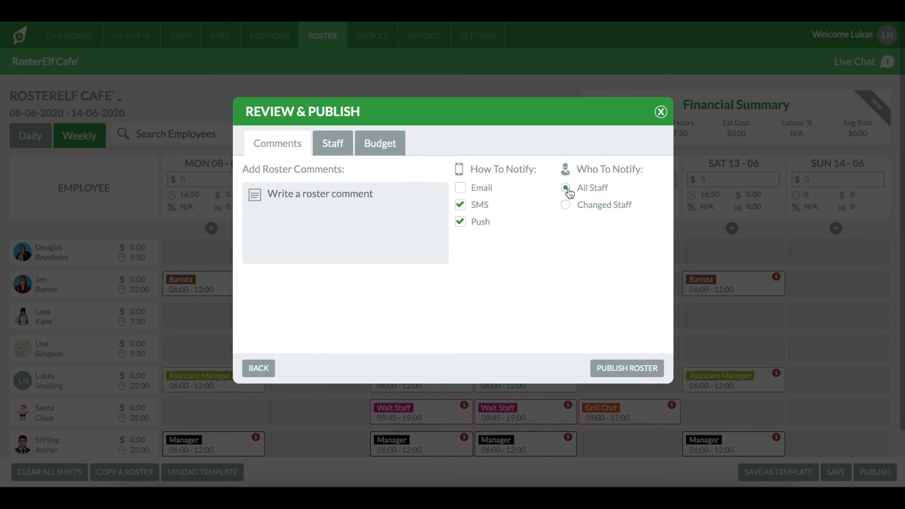
pyautogui.click(632, 372)
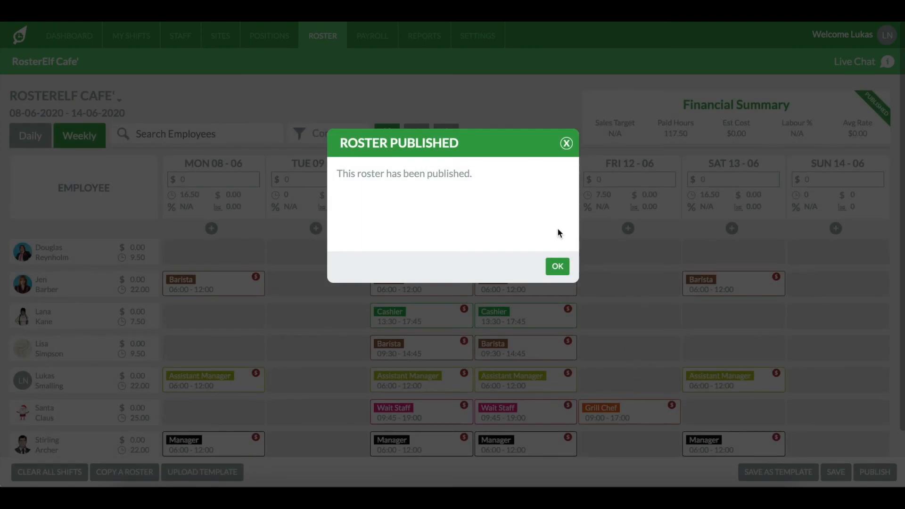
pyautogui.click(557, 267)
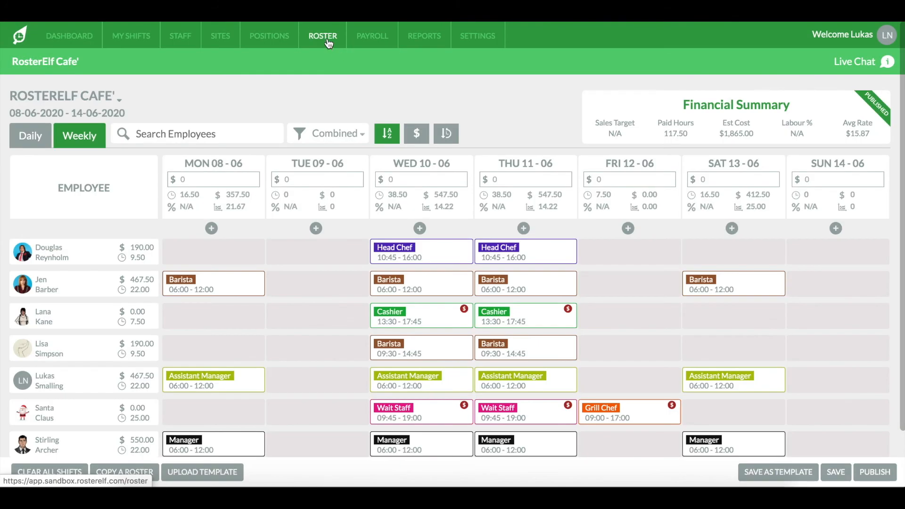
# Step: Open the June 15 - 21 2020 roster for All Sites
pyautogui.click(327, 41)
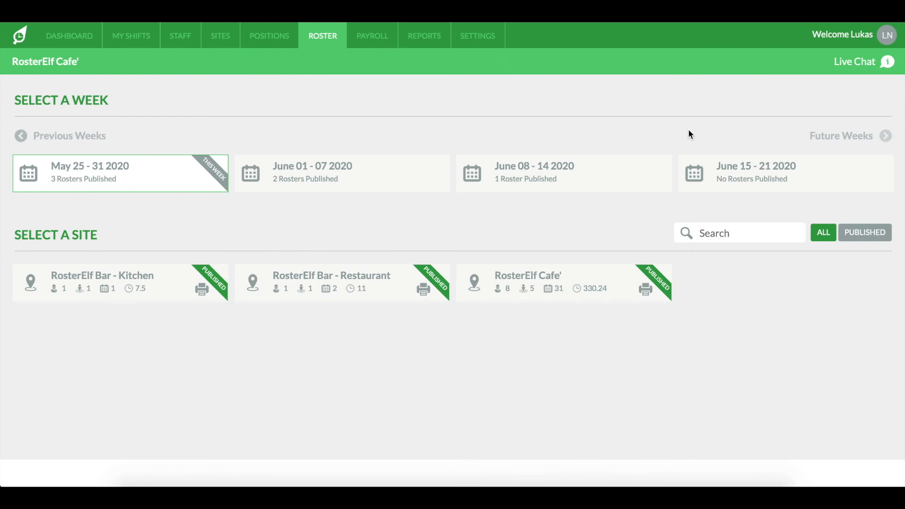
pyautogui.click(737, 168)
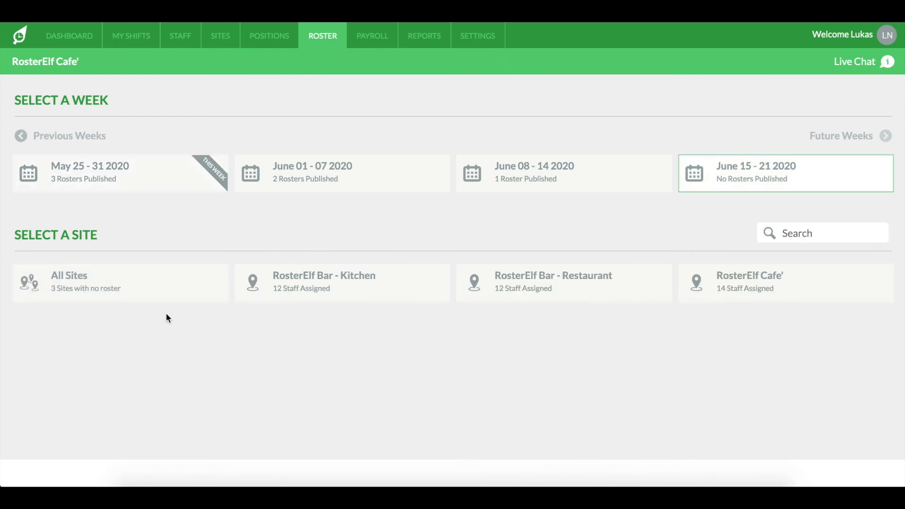
pyautogui.click(109, 283)
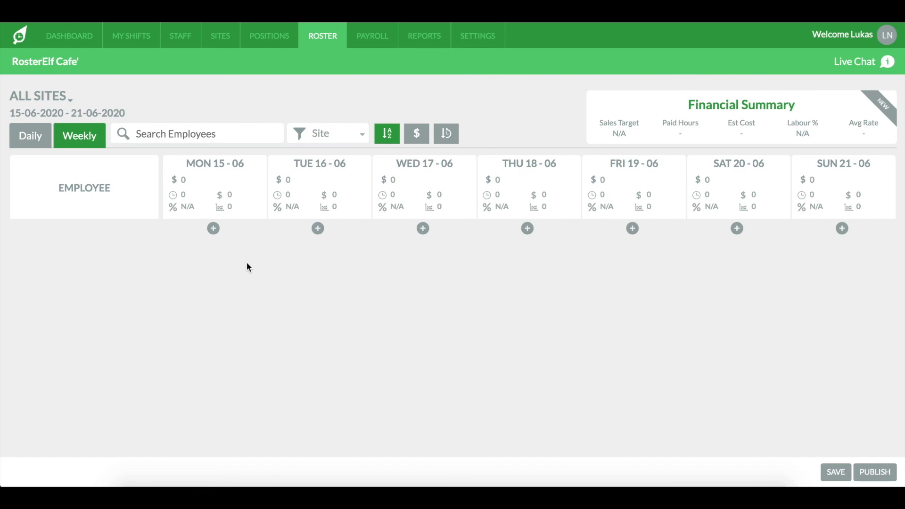
# Step: Set up a Barista shift for Tuesday 16-06 at the RosterElf Cafe' site, running from 09:30 to 17:30
pyautogui.click(319, 230)
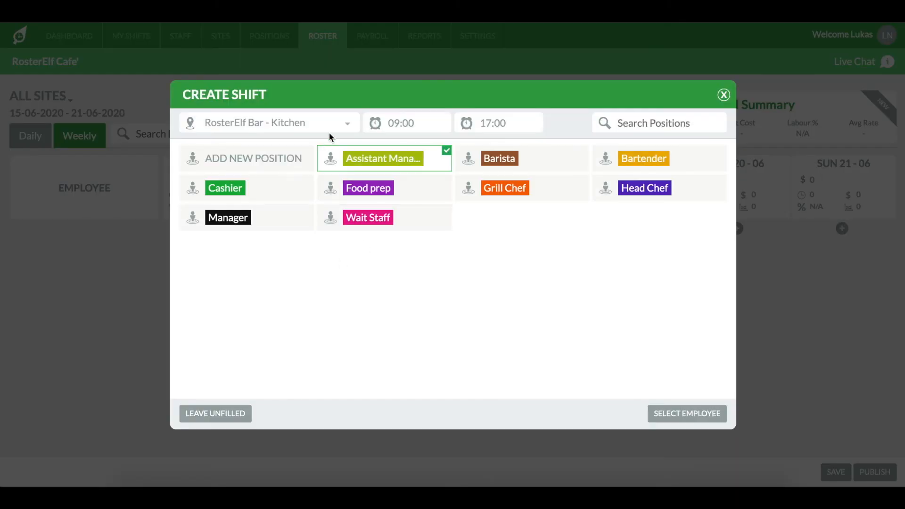
pyautogui.click(343, 126)
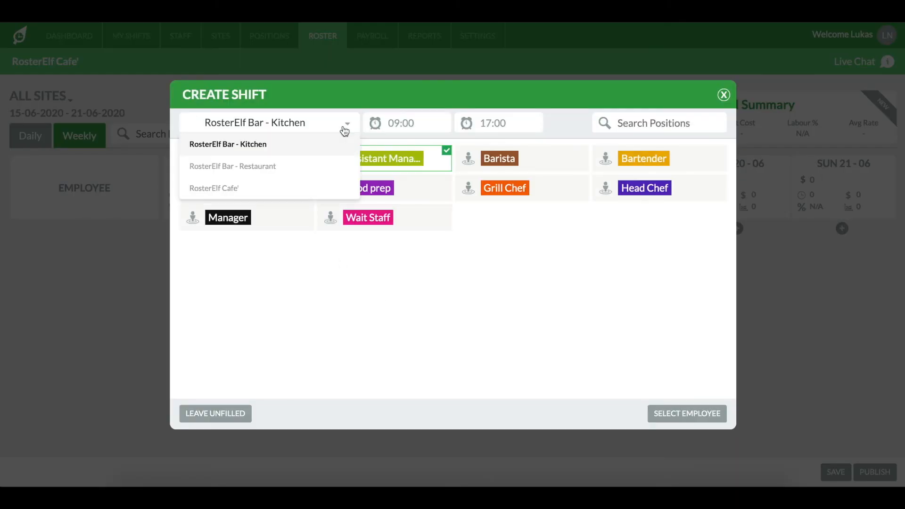
pyautogui.click(268, 189)
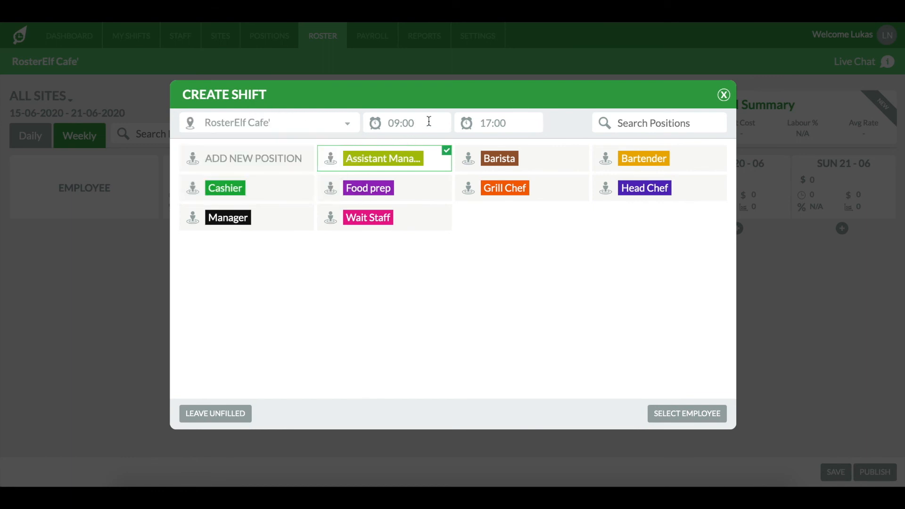
pyautogui.press('BackSpace')
pyautogui.press('BackSpace')
pyautogui.write('30')
pyautogui.click(558, 158)
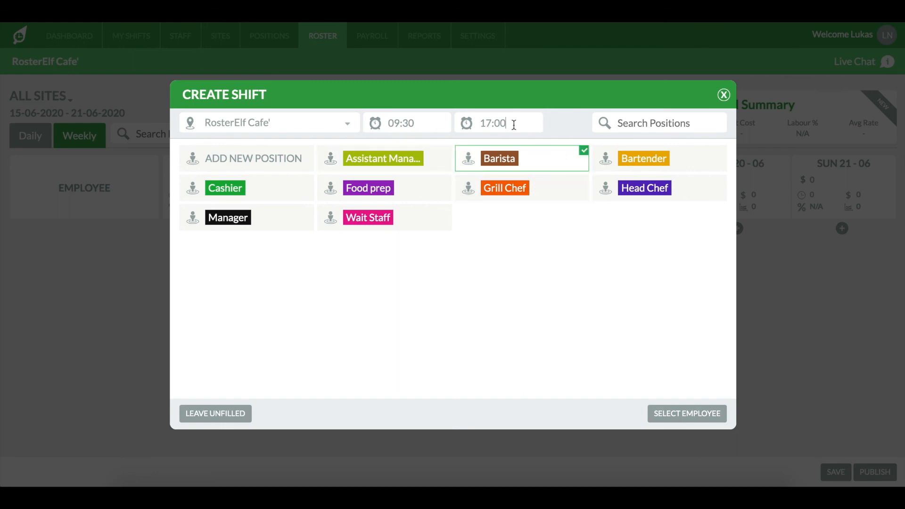
pyautogui.press('BackSpace')
pyautogui.press('BackSpace')
pyautogui.write('30')
# Step: Assign the Barista shift to the last employee among the potential matches and update the roster
pyautogui.click(688, 414)
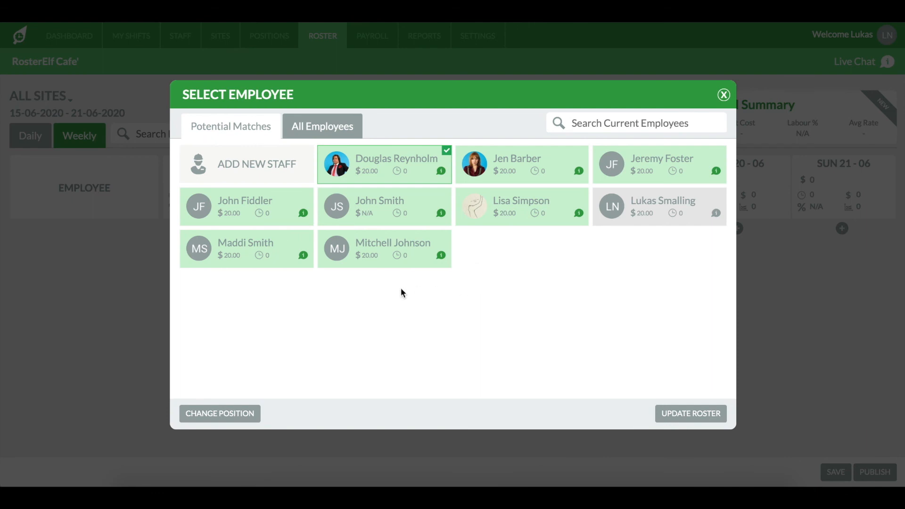
pyautogui.click(408, 255)
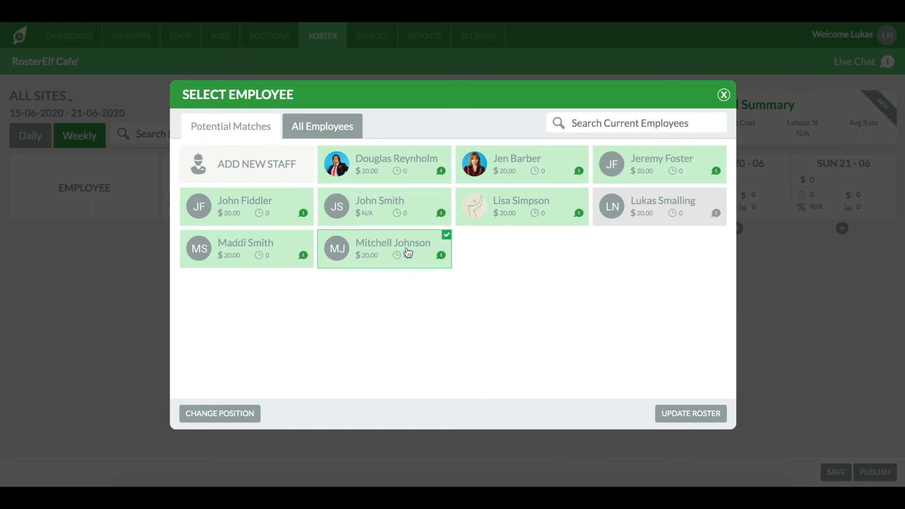
pyautogui.click(691, 414)
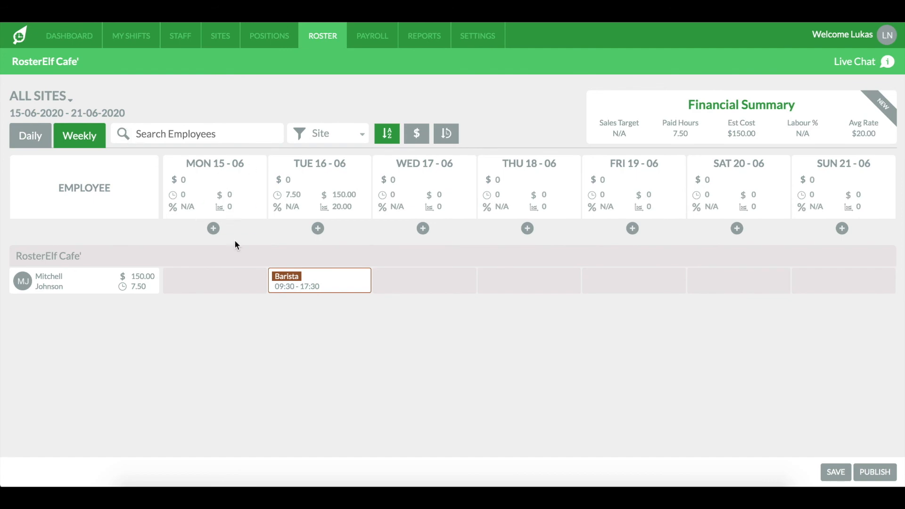
# Step: Add a Tuesday 16-06 Grill Chef shift at RosterElf Bar - Restaurant from 09:30 to 17:30, assigned to a matching employee
pyautogui.click(318, 228)
pyautogui.click(285, 123)
pyautogui.click(264, 163)
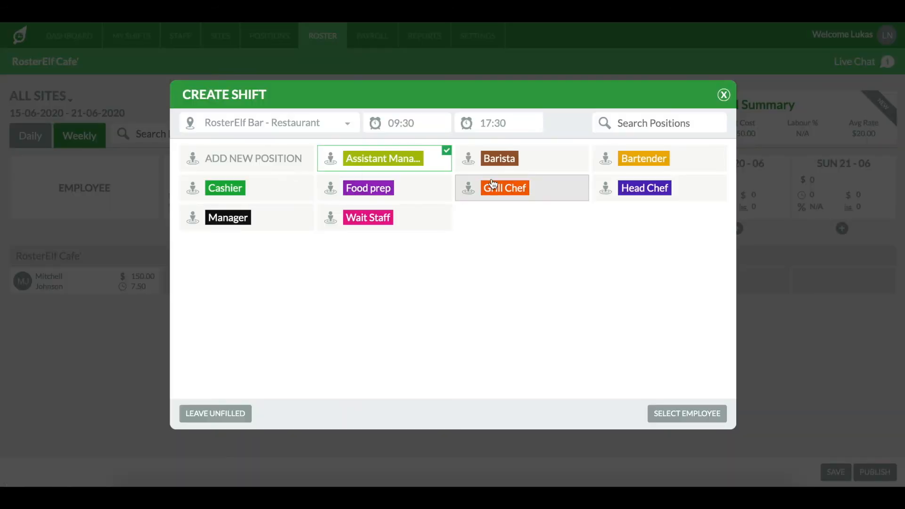
pyautogui.click(497, 187)
pyautogui.click(686, 414)
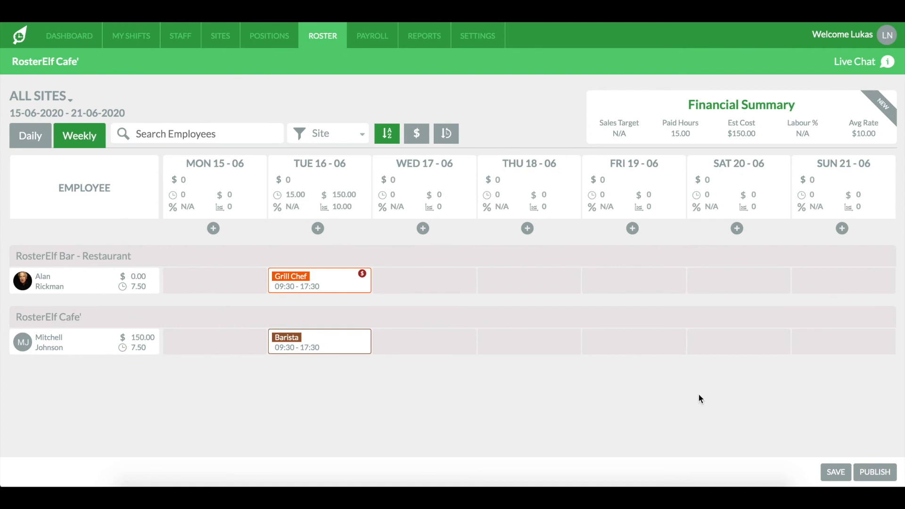
# Step: Publish the All Sites roster, adding SMS and Push notifications for All Staff, and close the confirmation
pyautogui.click(873, 466)
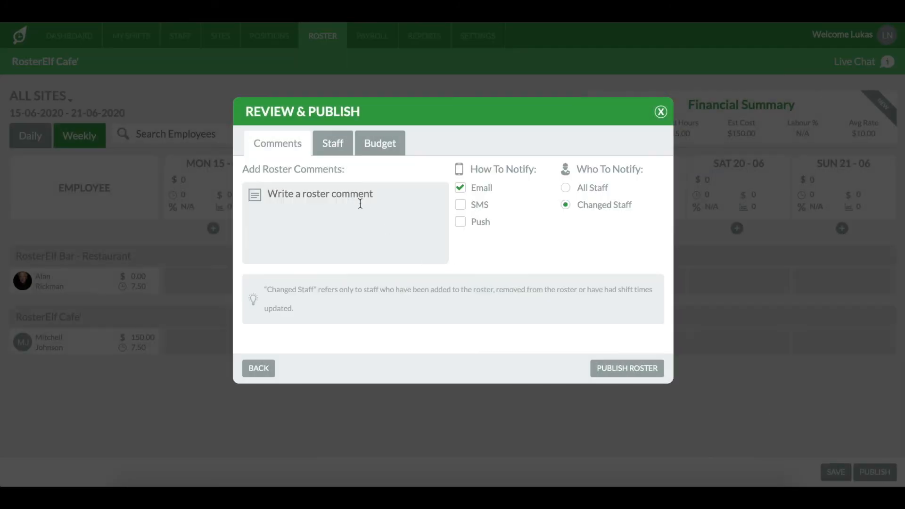
pyautogui.click(461, 204)
pyautogui.click(461, 222)
pyautogui.click(566, 187)
pyautogui.click(618, 366)
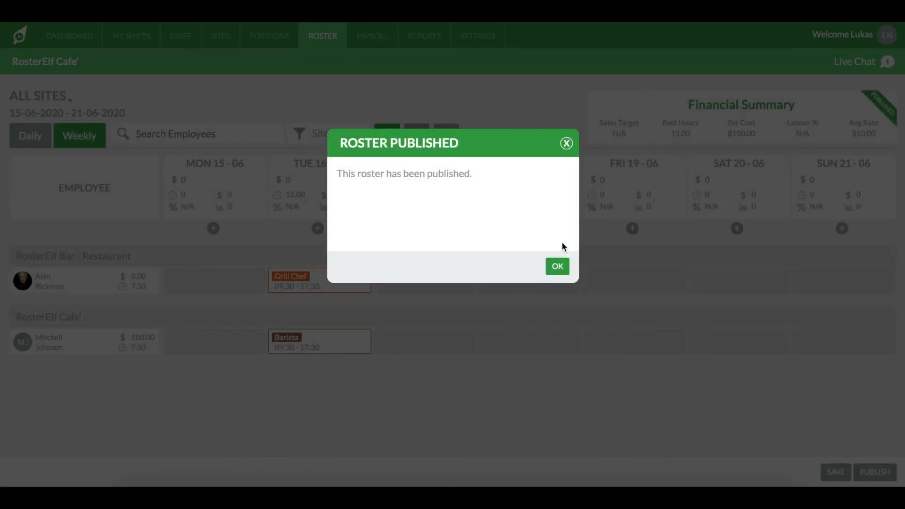
pyautogui.click(556, 265)
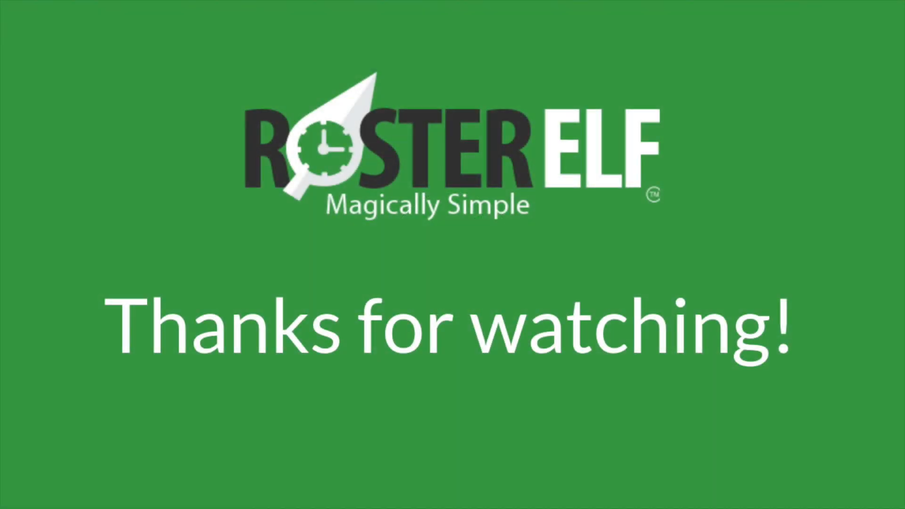